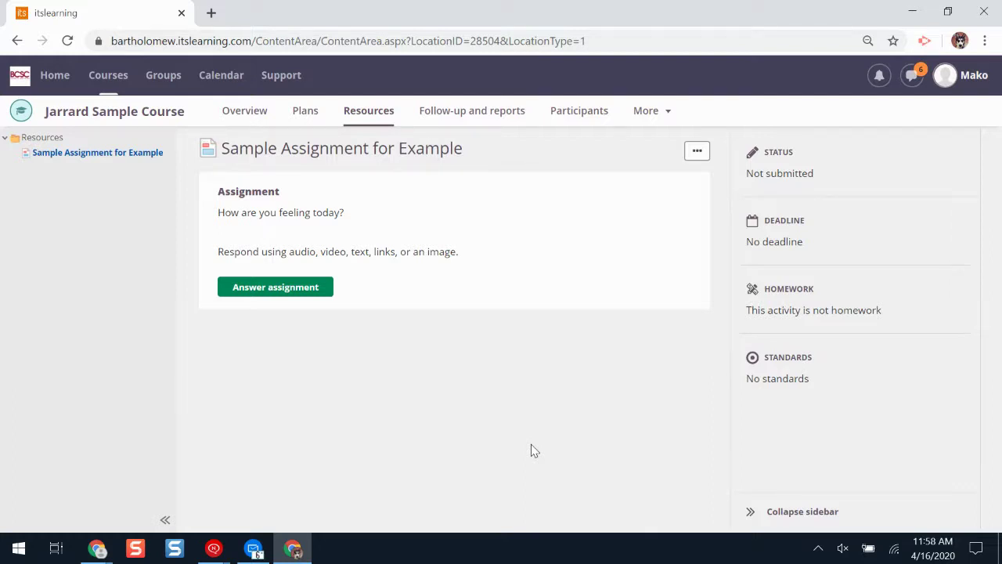
Check the course list without switching, then start an answer to Sample Assignment for Example
{"action": "left_click", "coordinate": [123, 88]}
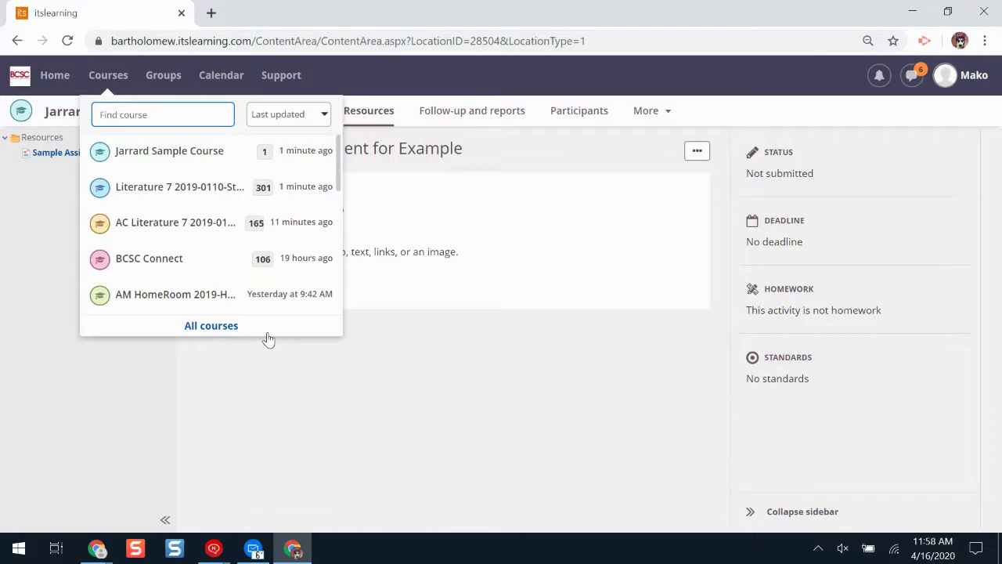
{"action": "left_click", "coordinate": [474, 419]}
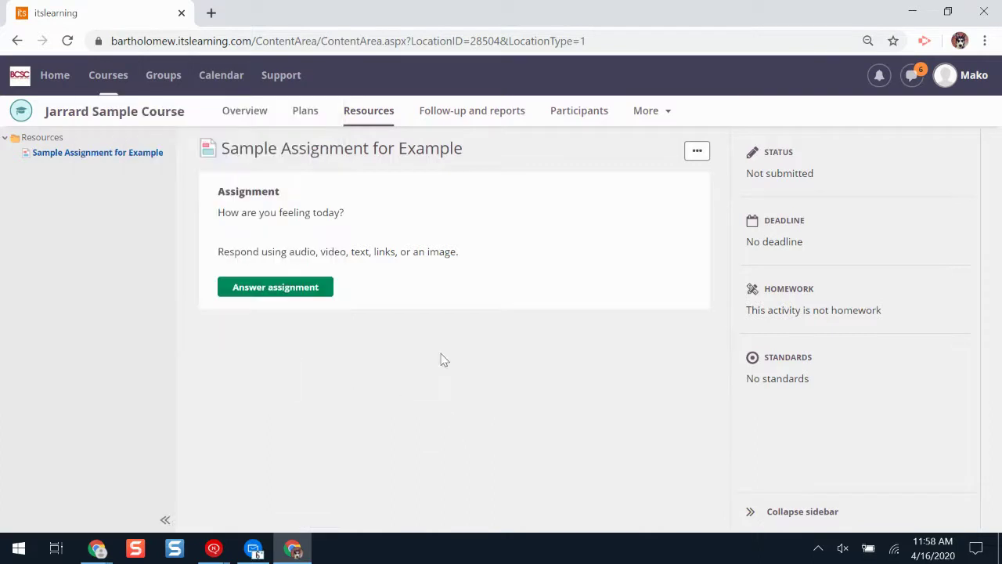
{"action": "left_click", "coordinate": [274, 288]}
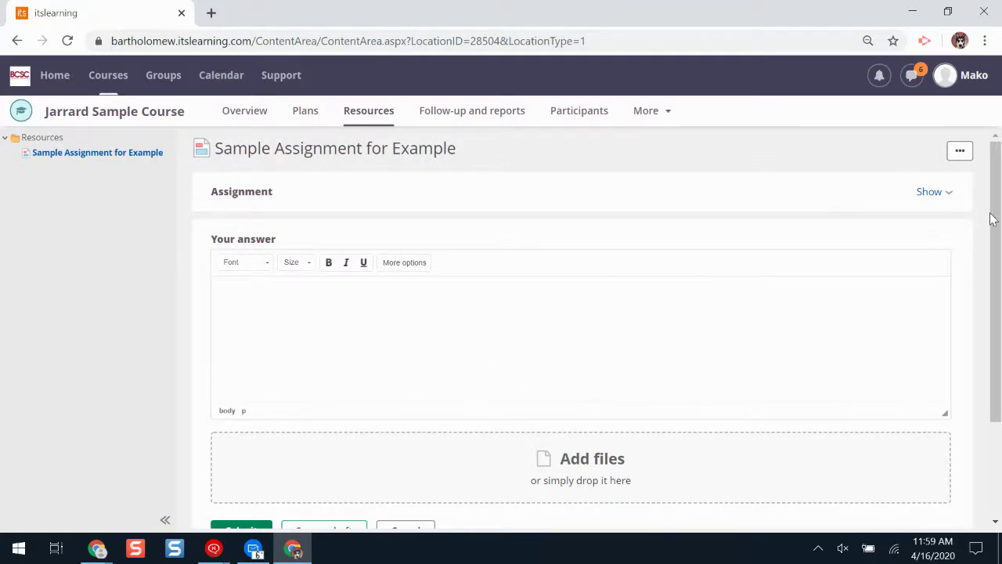
Write 'I am feeling great!' as the answer and bring up the image file browser
{"action": "scroll", "coordinate": [993, 217], "scroll_direction": "down", "scroll_amount": 1}
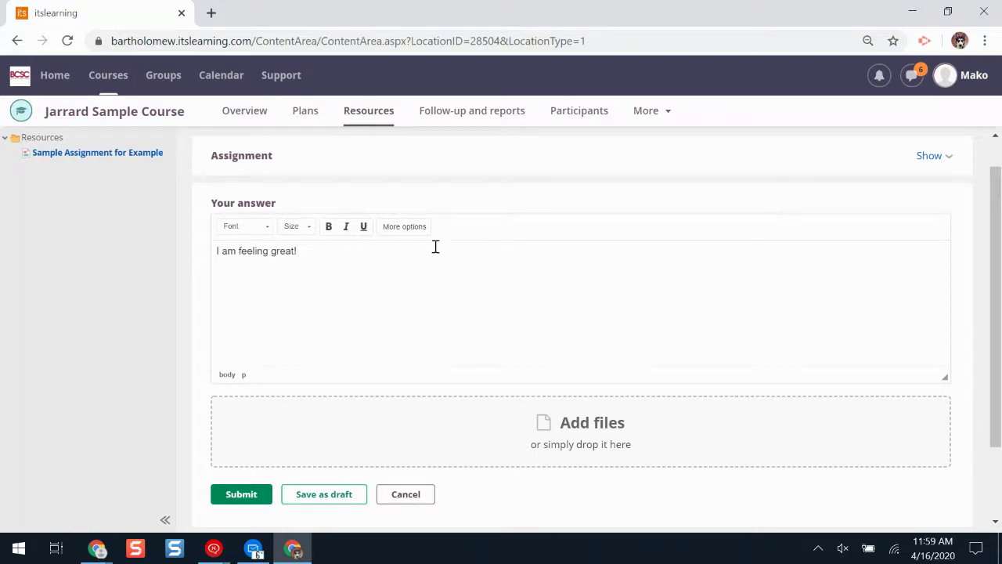
{"action": "left_click", "coordinate": [407, 230]}
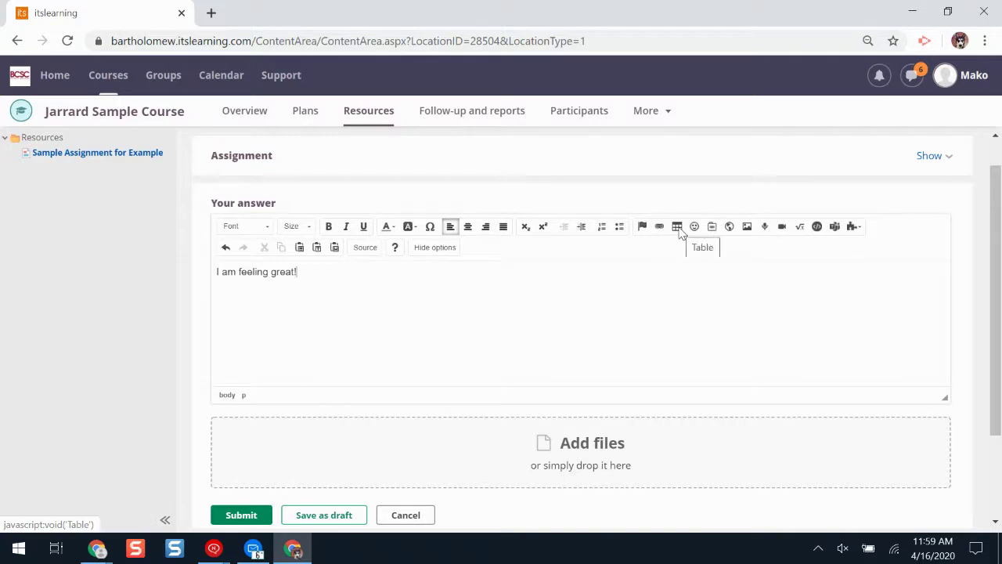
{"action": "left_click", "coordinate": [749, 227]}
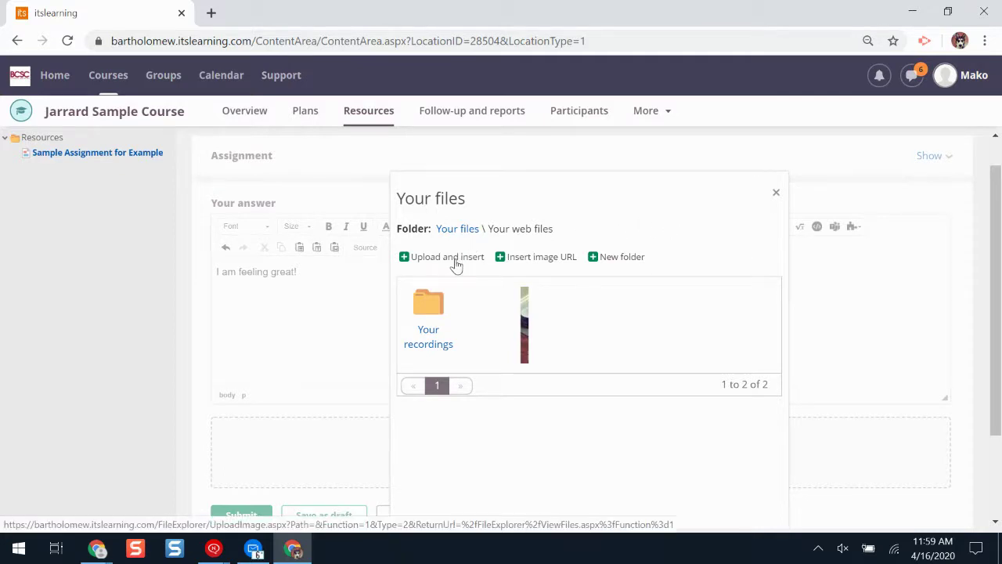
Upload the adam-solomon hello sign photo from Downloads and insert it into the answer
{"action": "left_click", "coordinate": [455, 262]}
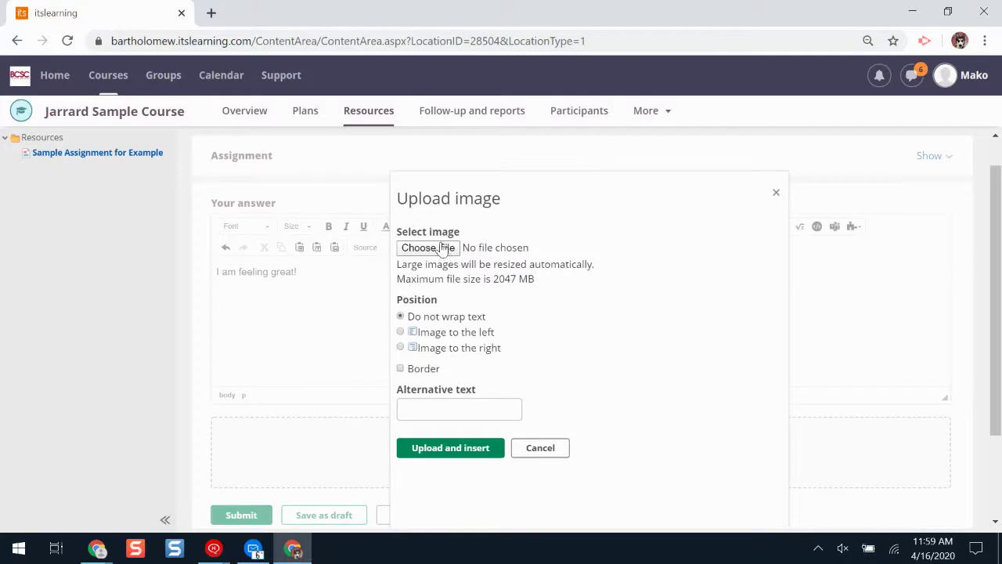
{"action": "left_click", "coordinate": [442, 247]}
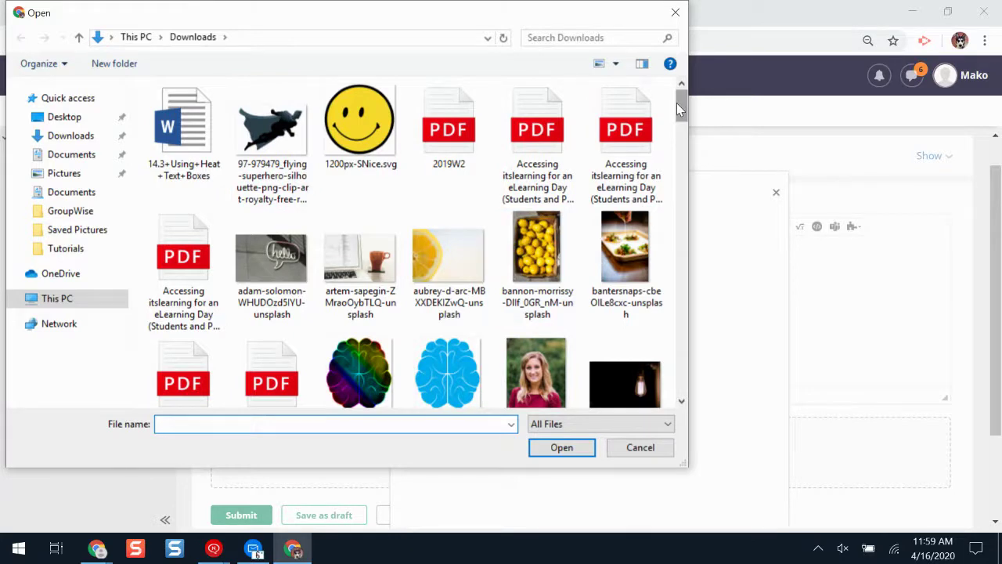
{"action": "left_click_drag", "start_coordinate": [676, 103], "coordinate": [681, 106]}
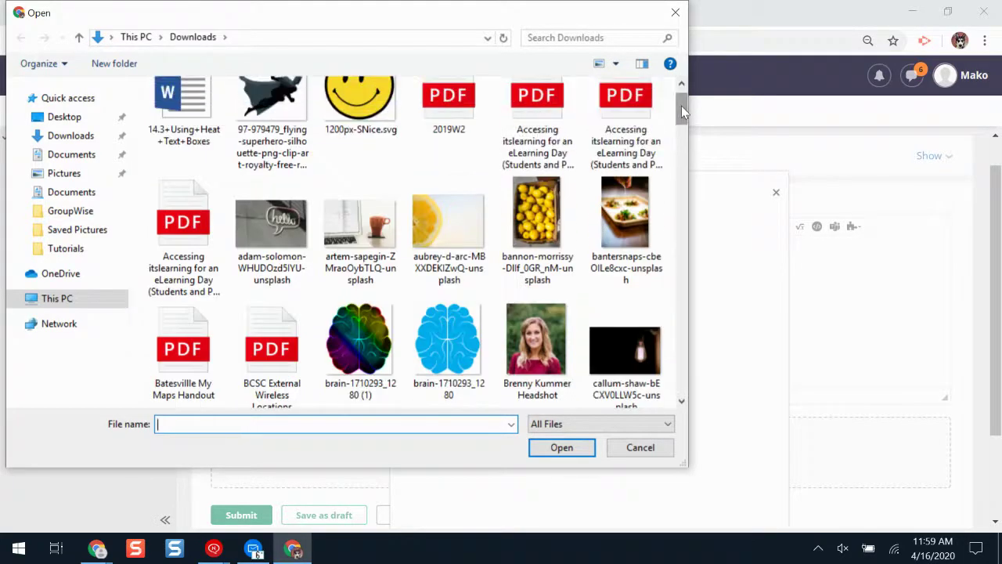
{"action": "left_click", "coordinate": [282, 228]}
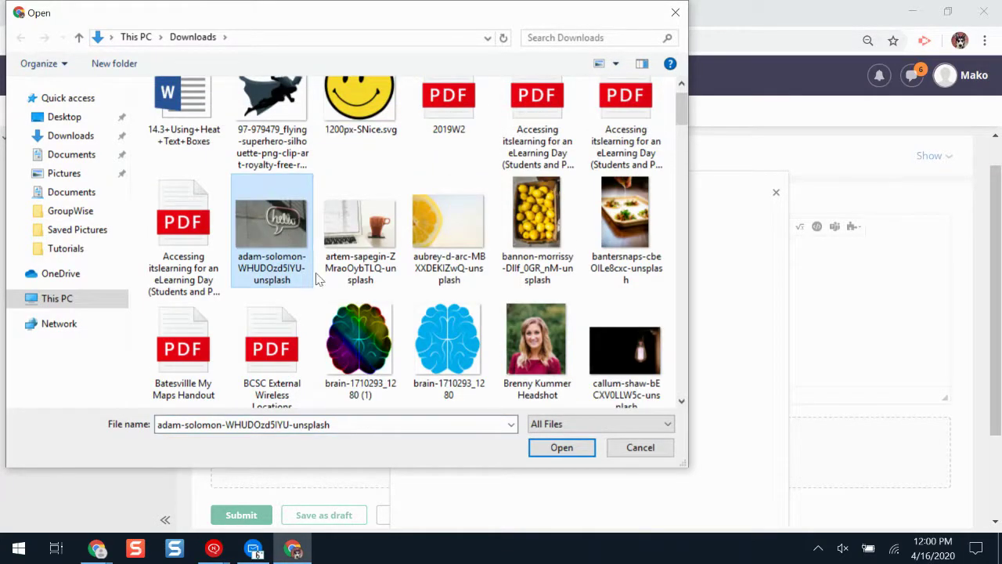
{"action": "left_click", "coordinate": [561, 448]}
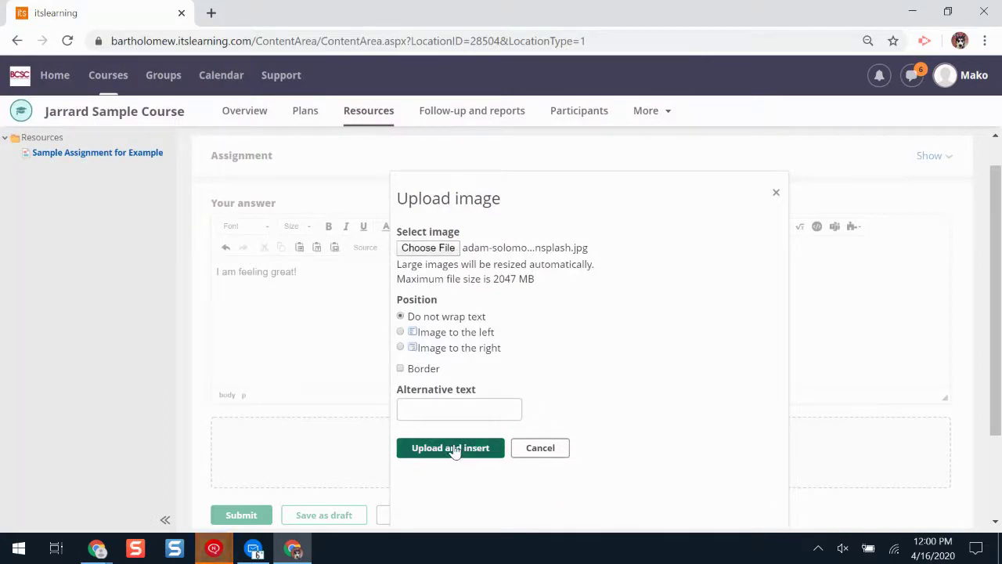
{"action": "left_click", "coordinate": [454, 448]}
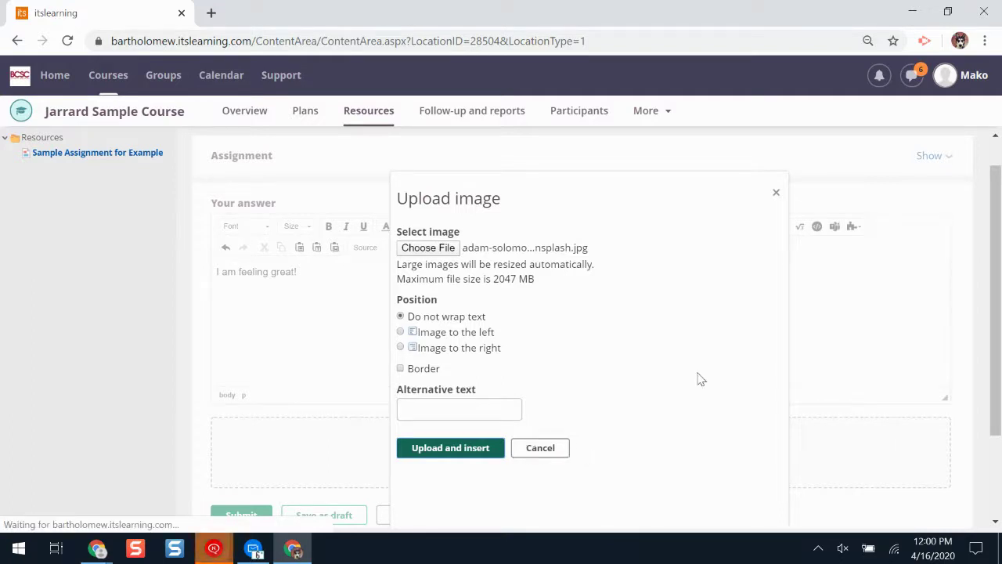
Move the hello sign image onto its own line below the answer text
{"action": "scroll", "coordinate": [998, 415], "scroll_direction": "down", "scroll_amount": 1}
{"action": "left_click_drag", "start_coordinate": [998, 415], "coordinate": [998, 451]}
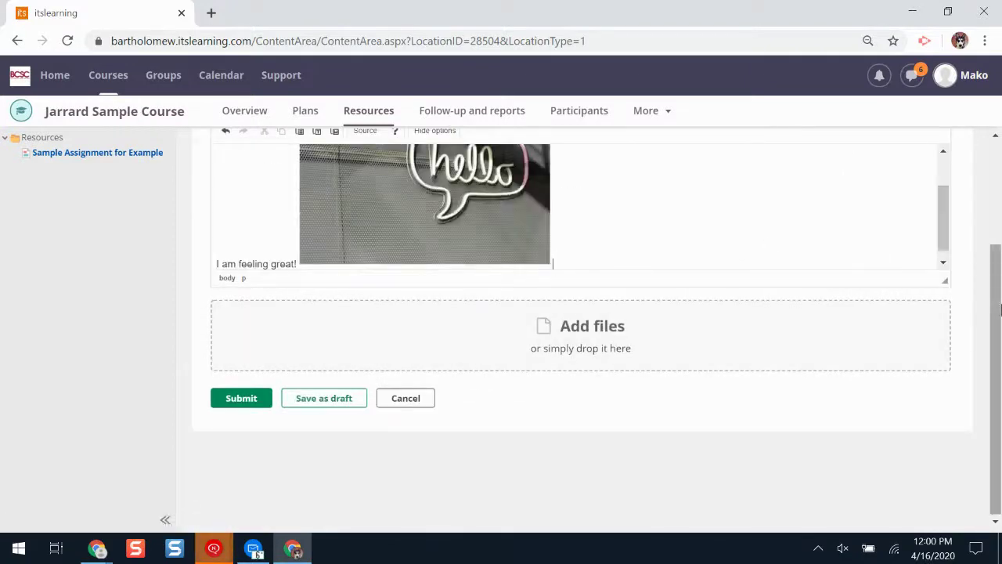
{"action": "scroll", "coordinate": [1000, 309], "scroll_direction": "up", "scroll_amount": 1}
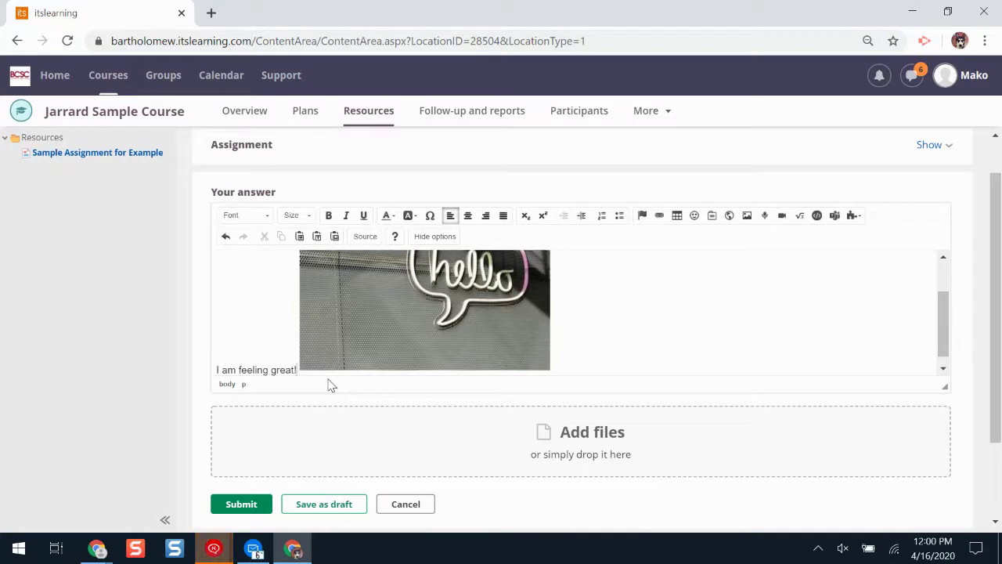
{"action": "key", "text": "Return"}
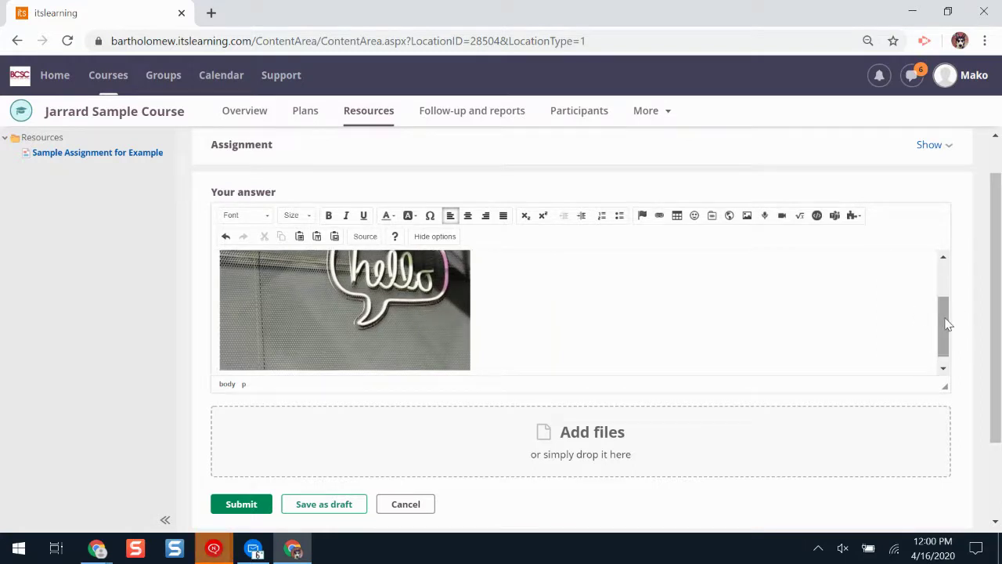
{"action": "left_click_drag", "start_coordinate": [948, 325], "coordinate": [957, 264]}
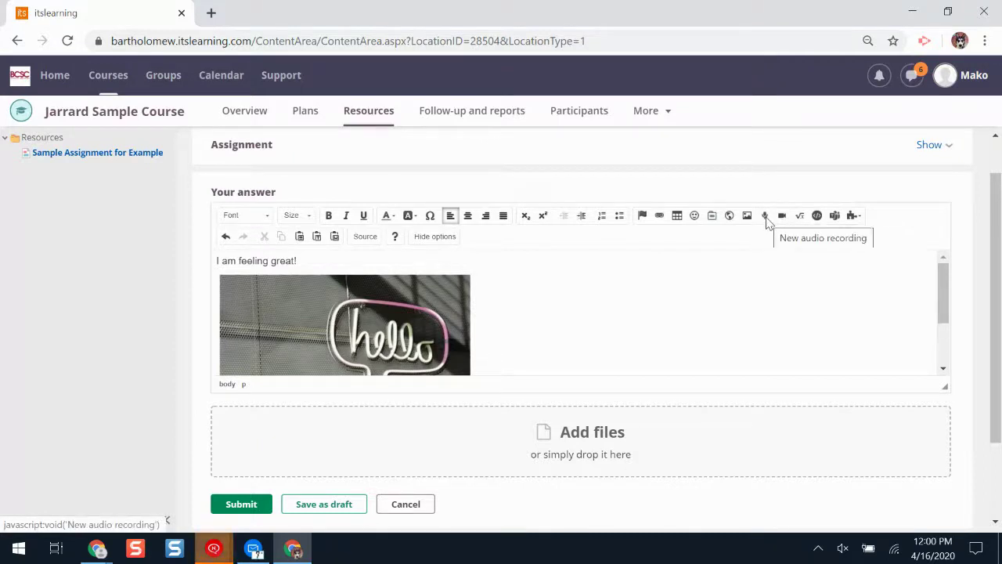
Record an audio clip and save it into the answer named 'My Answer for Assignment'
{"action": "left_click", "coordinate": [766, 222]}
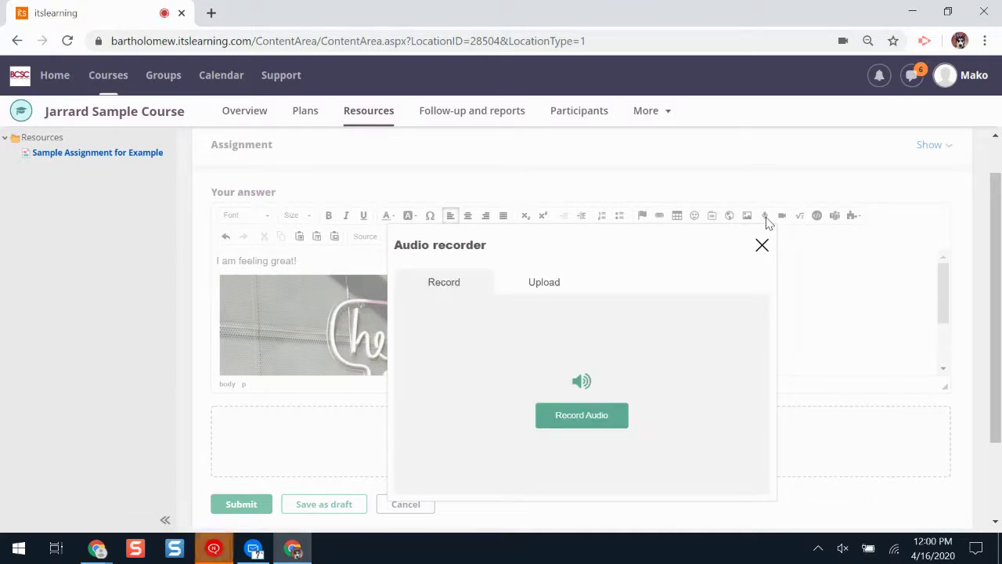
{"action": "left_click", "coordinate": [583, 418]}
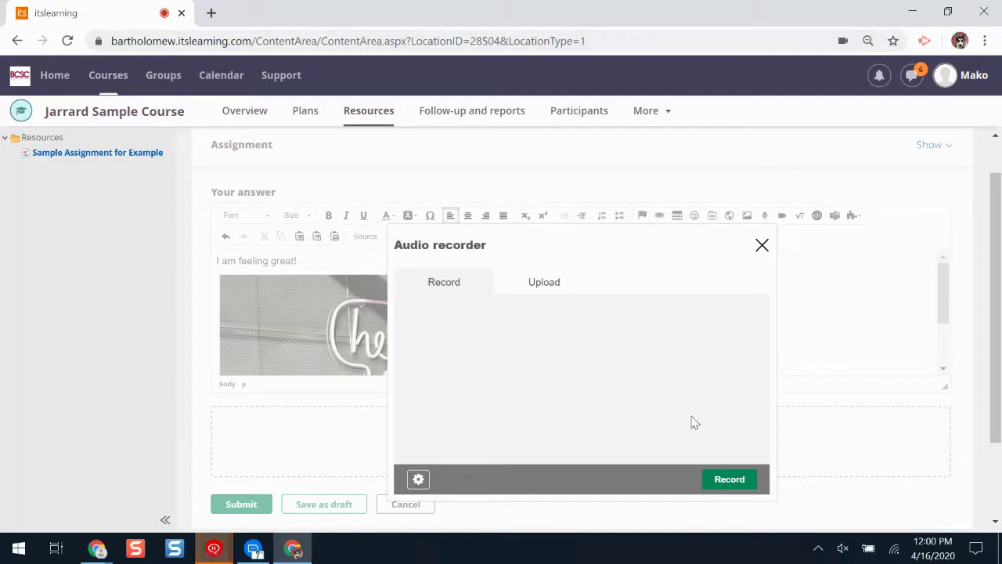
{"action": "left_click", "coordinate": [722, 478]}
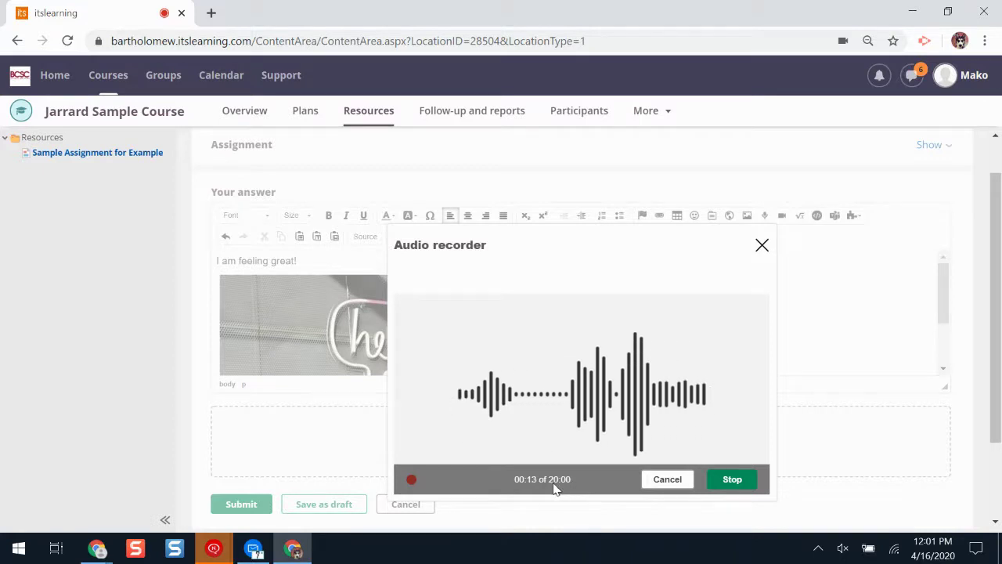
{"action": "left_click", "coordinate": [731, 480]}
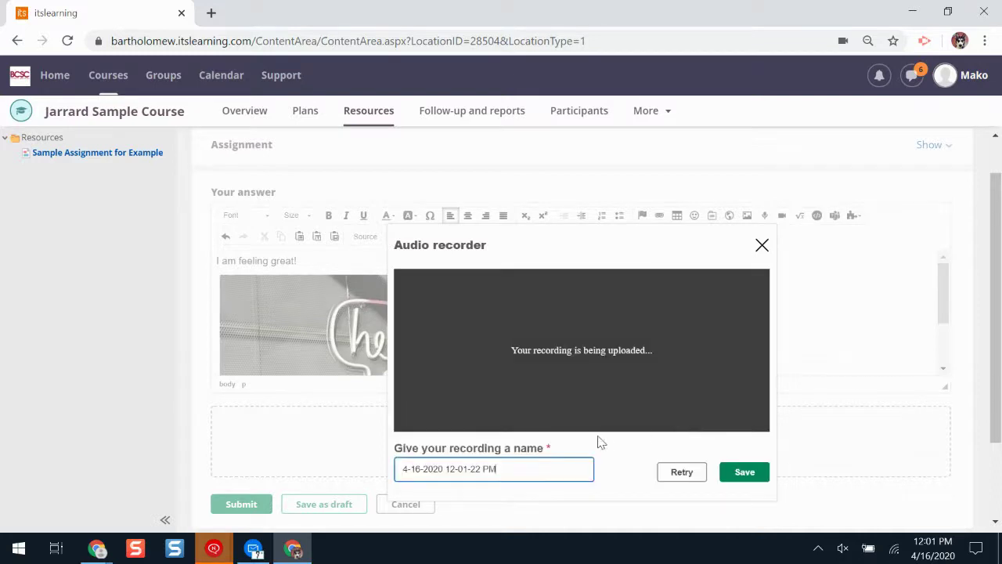
{"action": "key", "text": "ctrl+a"}
{"action": "type", "text": "M"}
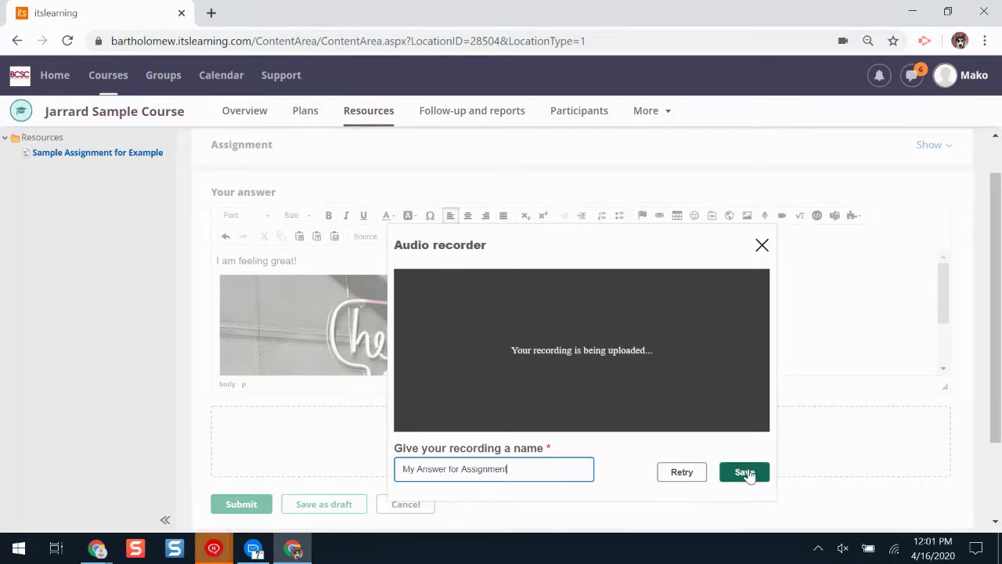
{"action": "left_click", "coordinate": [746, 472]}
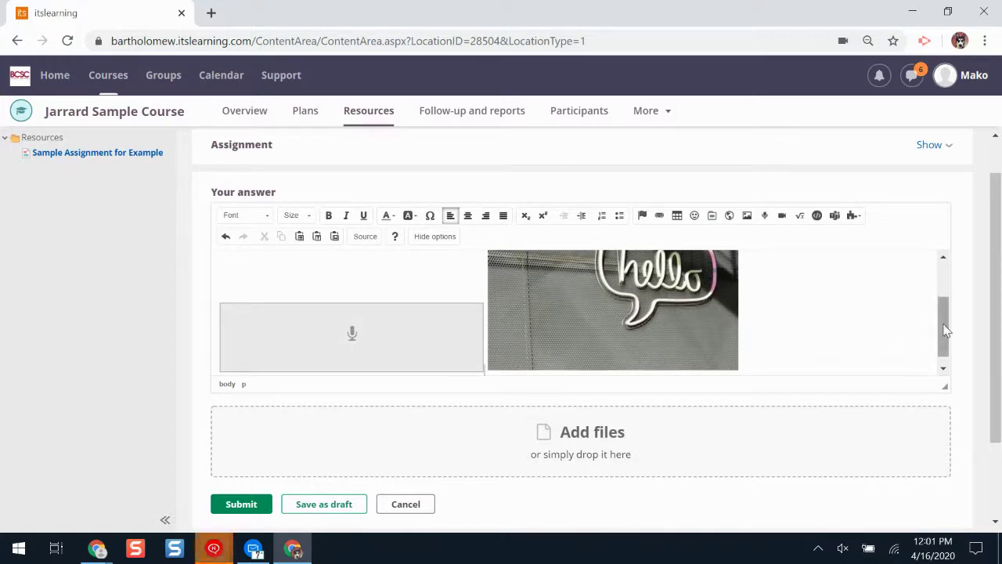
{"action": "mouse_move", "coordinate": [946, 330]}
{"action": "left_mouse_down"}
{"action": "mouse_move", "coordinate": [941, 293]}
{"action": "mouse_move", "coordinate": [949, 341]}
{"action": "left_mouse_up"}
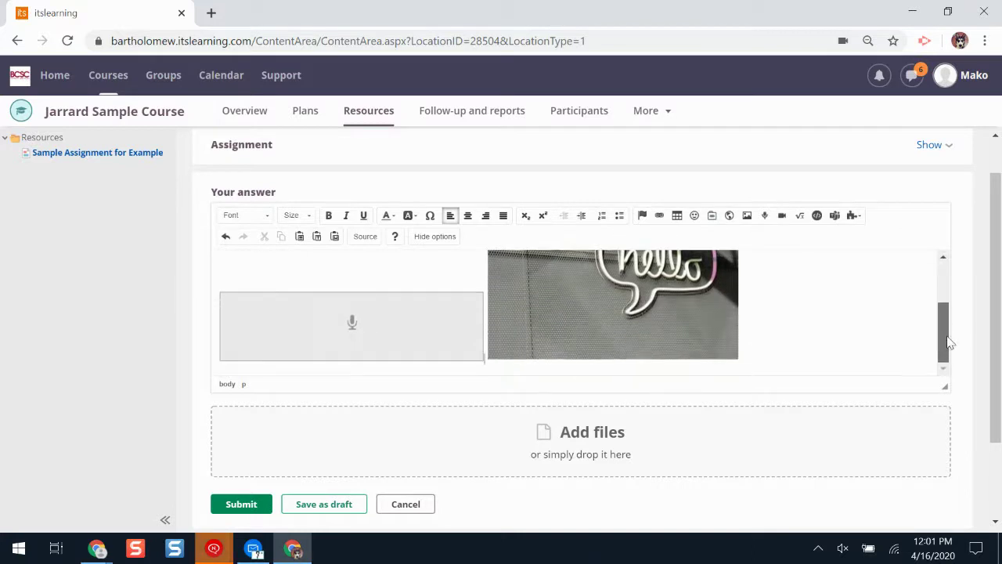
{"action": "left_click", "coordinate": [770, 346]}
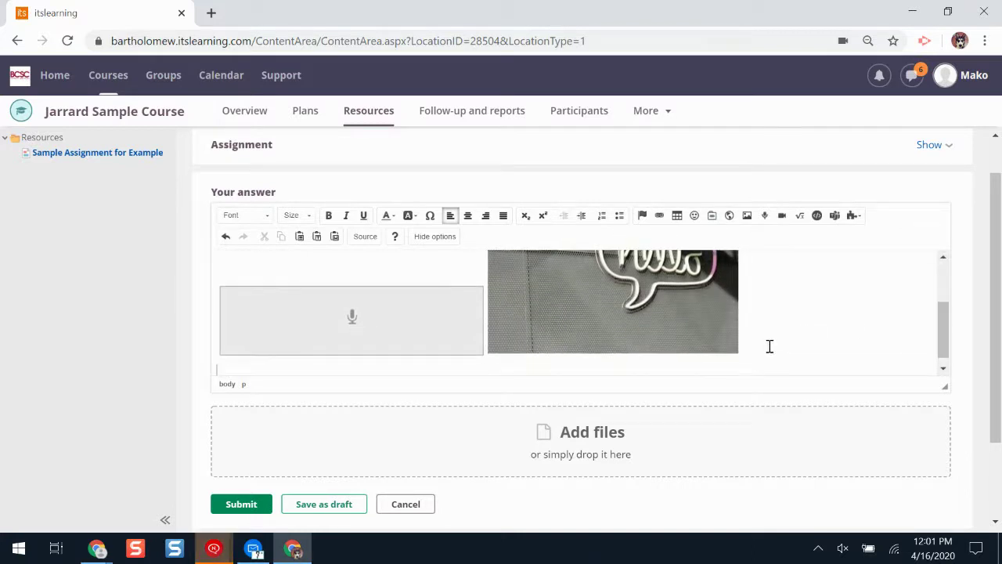
{"action": "left_click", "coordinate": [783, 216]}
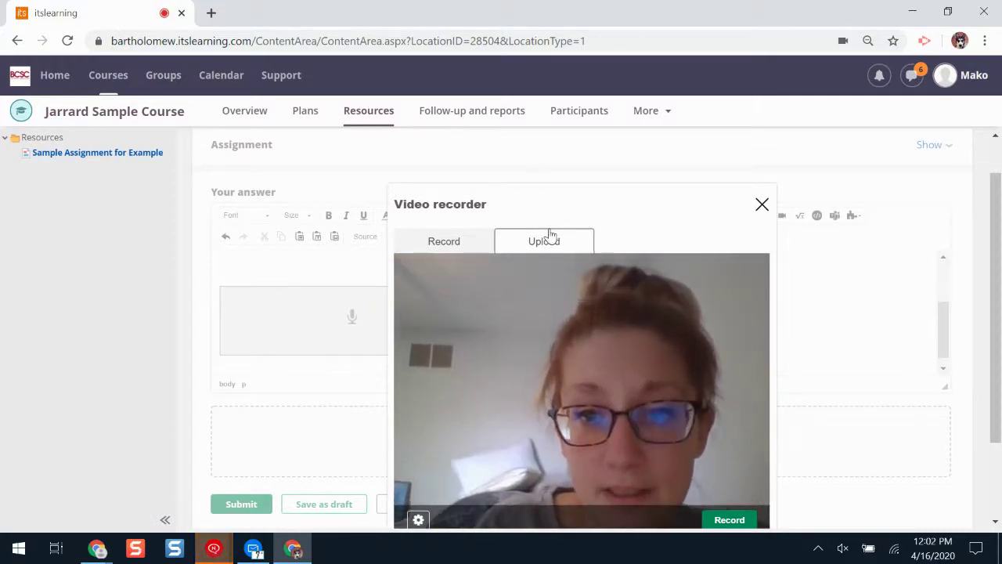
{"action": "left_click", "coordinate": [534, 238]}
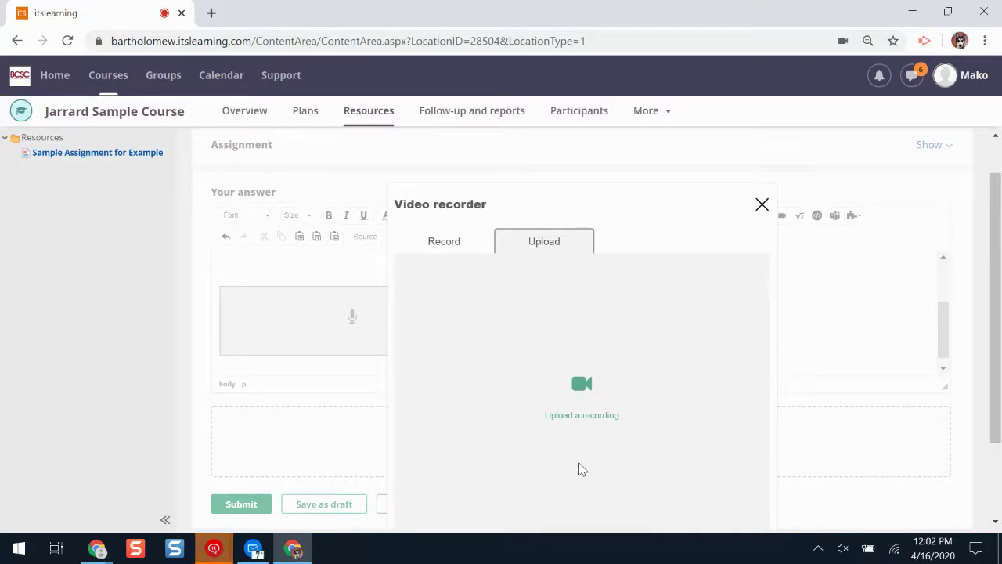
{"action": "left_click", "coordinate": [449, 245]}
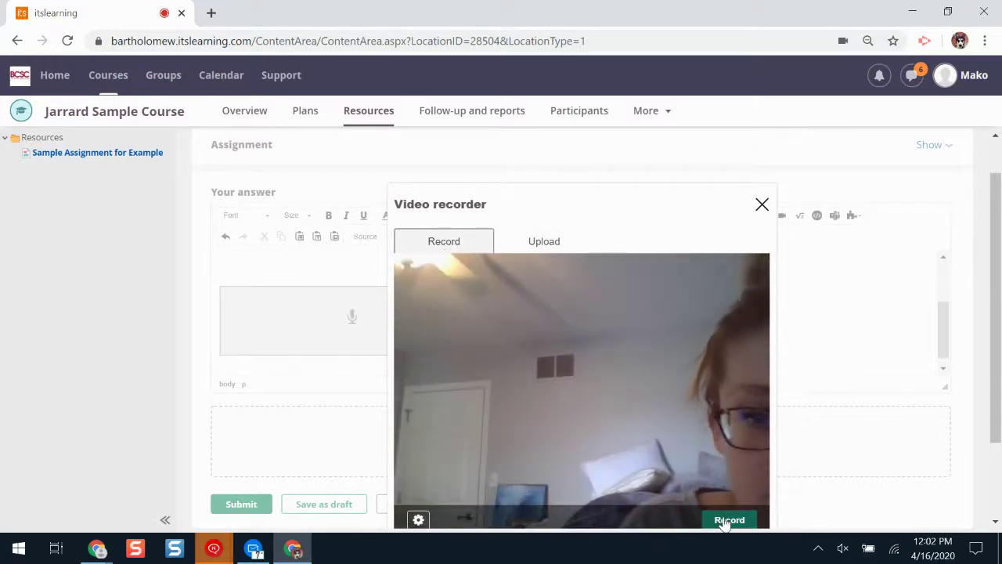
{"action": "left_click", "coordinate": [530, 241]}
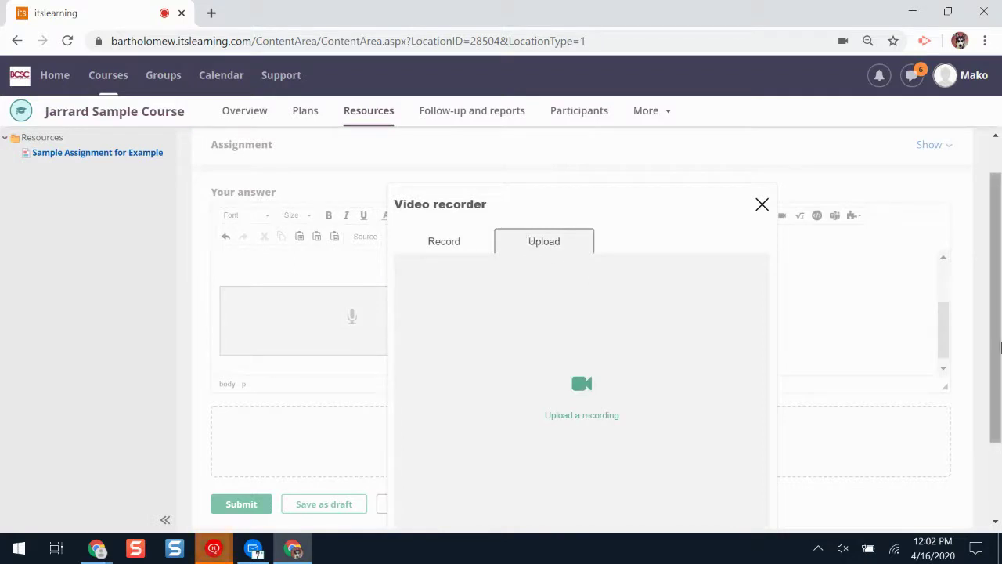
{"action": "left_click_drag", "start_coordinate": [997, 331], "coordinate": [999, 359]}
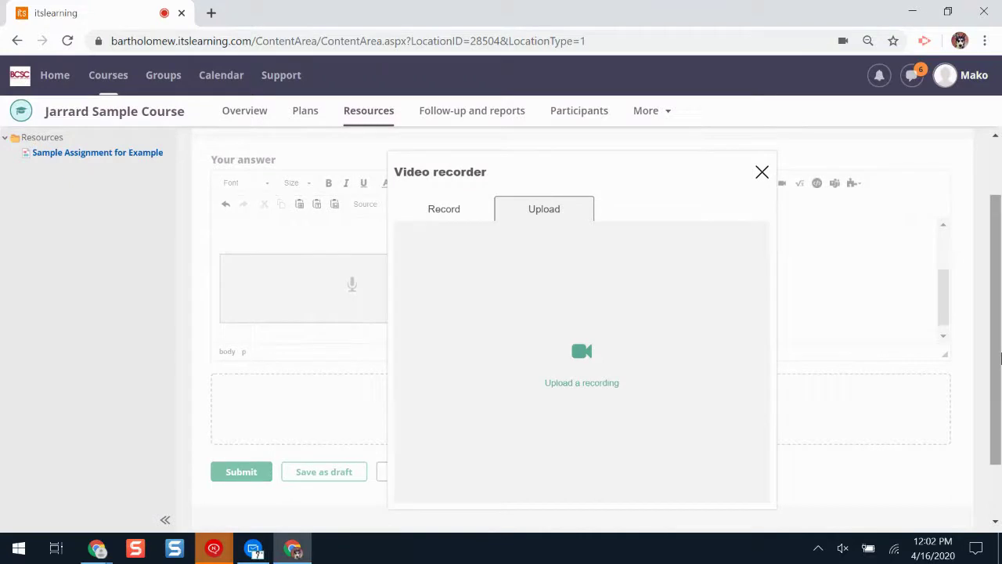
{"action": "left_click", "coordinate": [762, 172]}
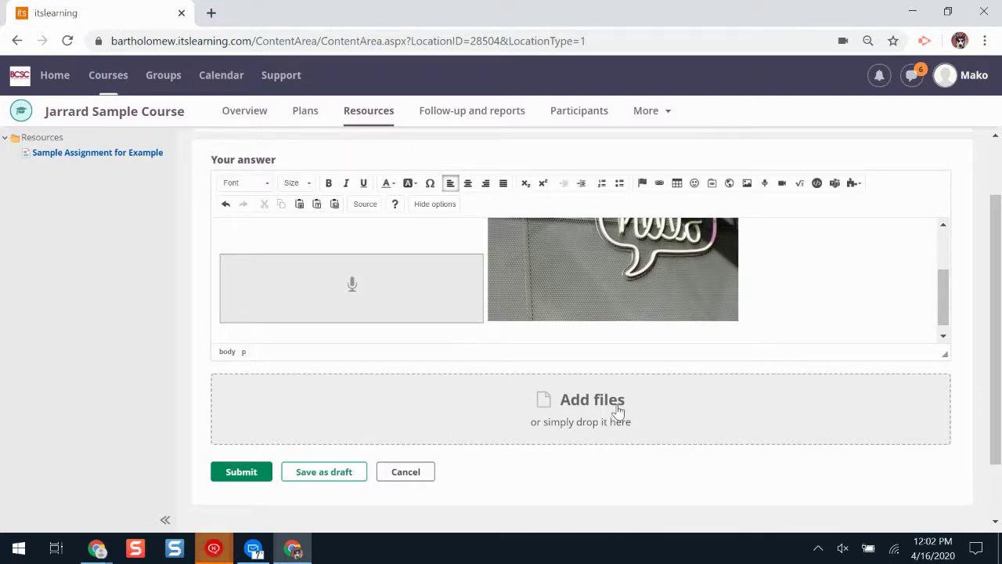
Attach 'Copy of Help! I am a Procrastinator. Setting Life Goals' from Google Drive
{"action": "left_click", "coordinate": [617, 410]}
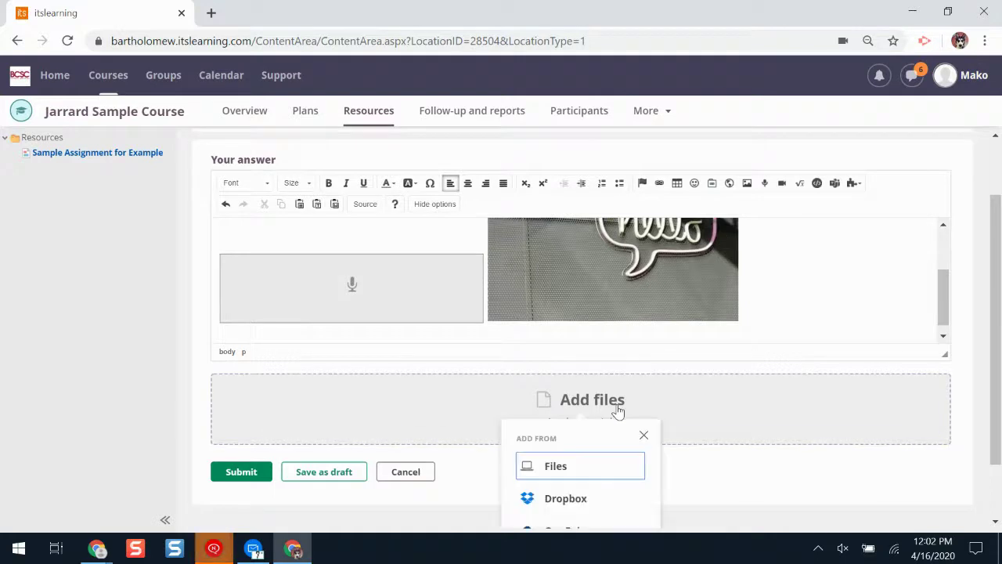
{"action": "scroll", "coordinate": [618, 410], "scroll_direction": "down", "scroll_amount": 1}
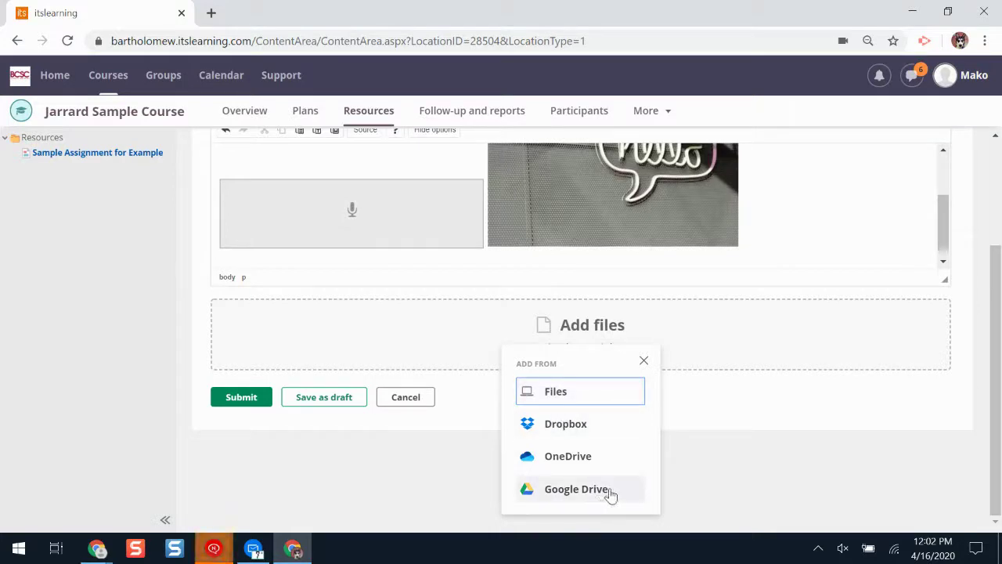
{"action": "left_click", "coordinate": [576, 488]}
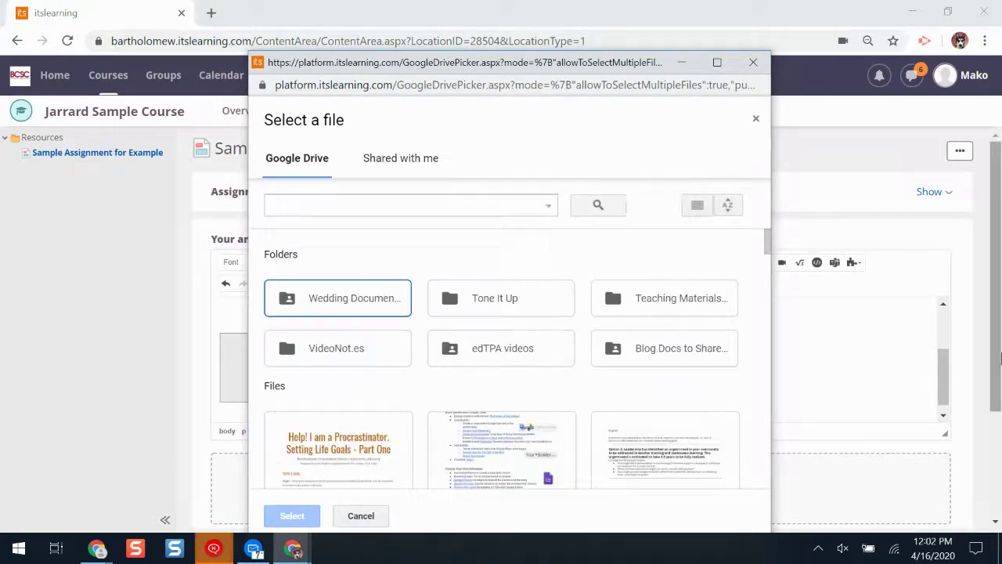
{"action": "left_click", "coordinate": [1001, 354]}
{"action": "left_click", "coordinate": [593, 468]}
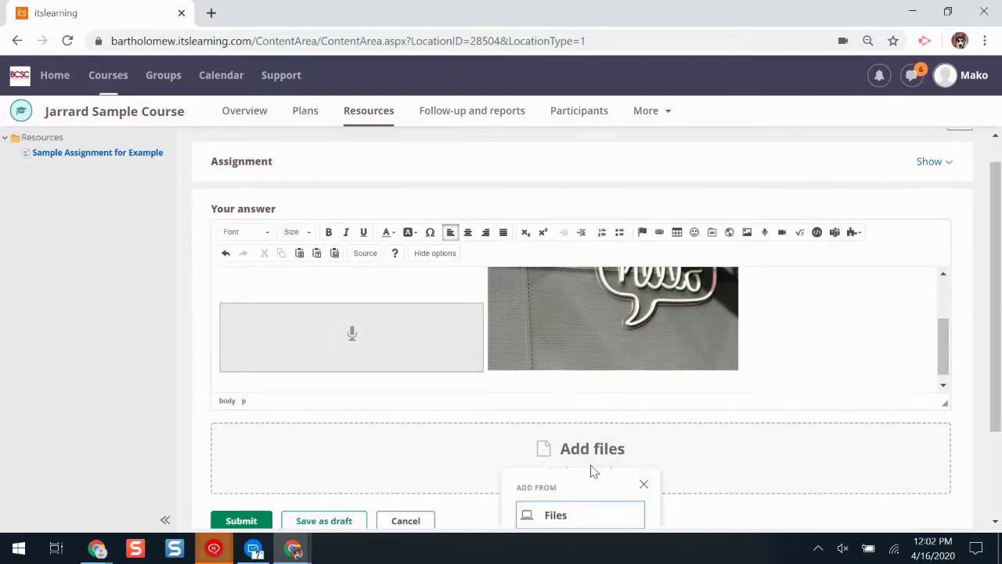
{"action": "scroll", "coordinate": [1000, 392], "scroll_direction": "down", "scroll_amount": 2}
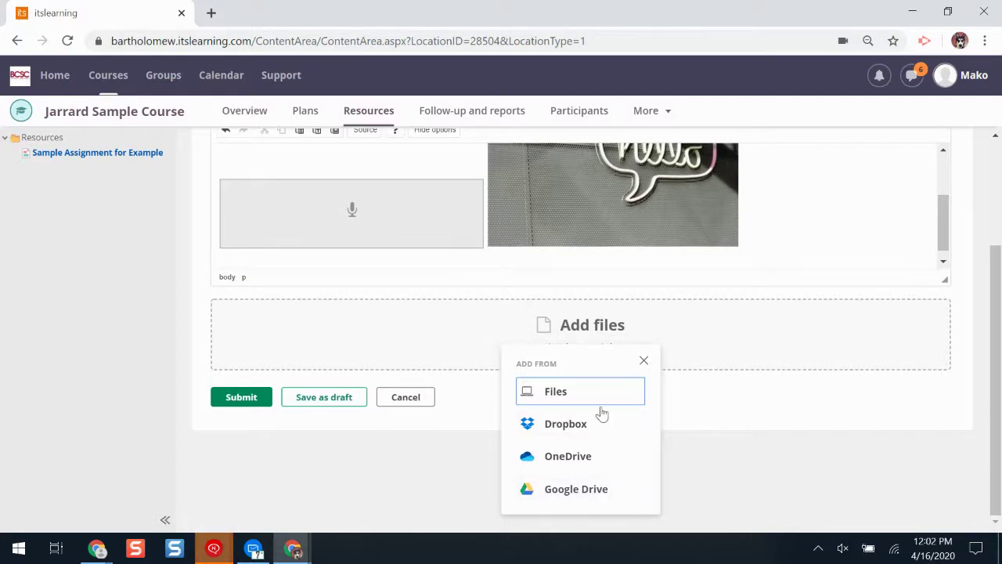
{"action": "left_click", "coordinate": [565, 493]}
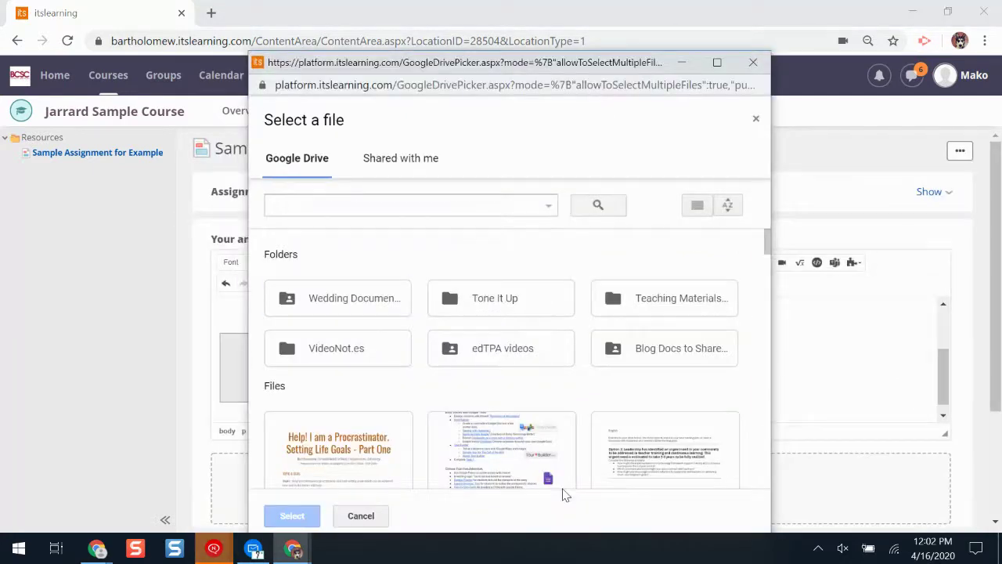
{"action": "left_click", "coordinate": [344, 440]}
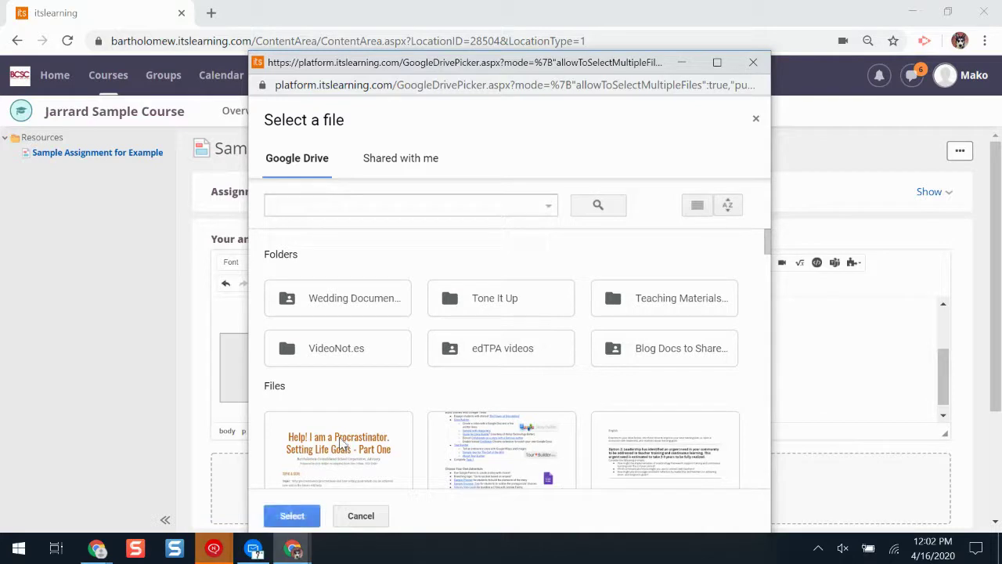
{"action": "left_click", "coordinate": [292, 515]}
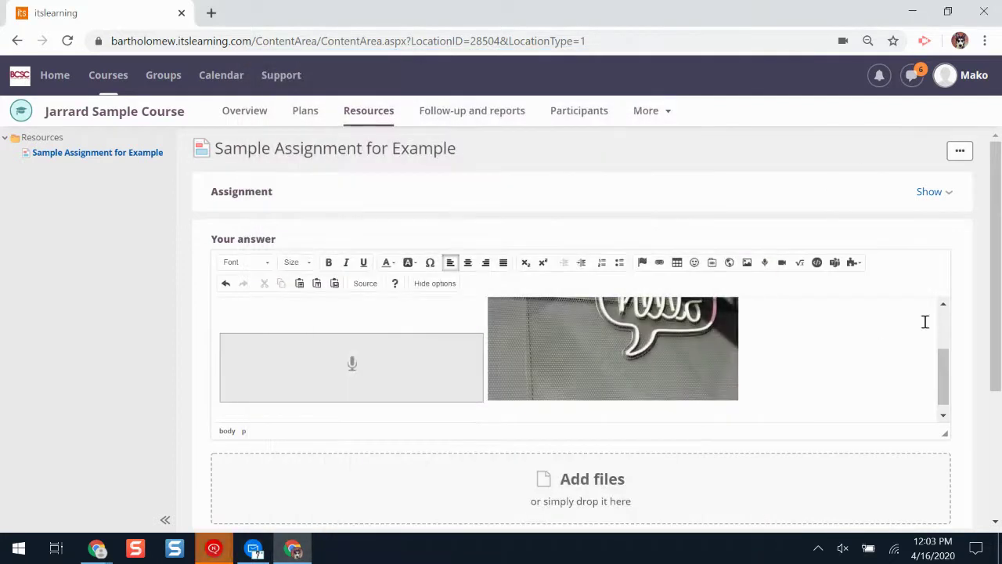
{"action": "left_click_drag", "start_coordinate": [996, 303], "coordinate": [998, 386]}
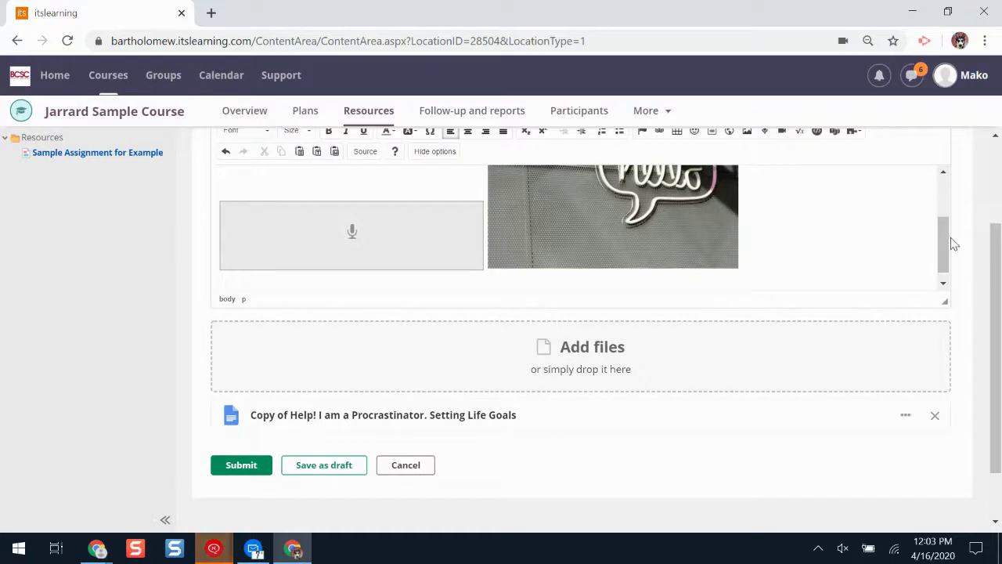
{"action": "left_click_drag", "start_coordinate": [949, 242], "coordinate": [954, 201]}
Submit the answer with its text, image, audio and Drive file, leaving it Not corrected
{"action": "left_click_drag", "start_coordinate": [993, 253], "coordinate": [1000, 290]}
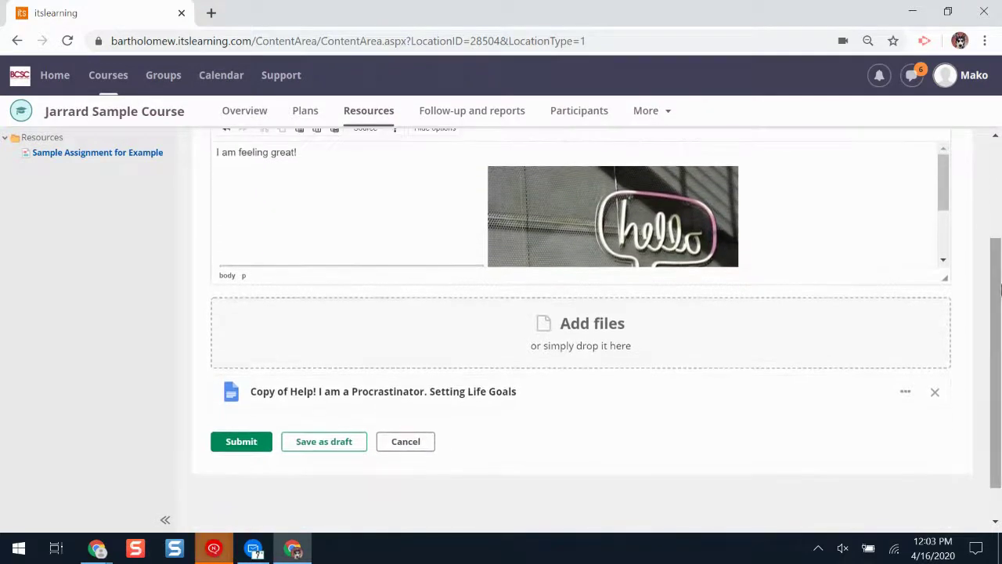
{"action": "left_click", "coordinate": [254, 445]}
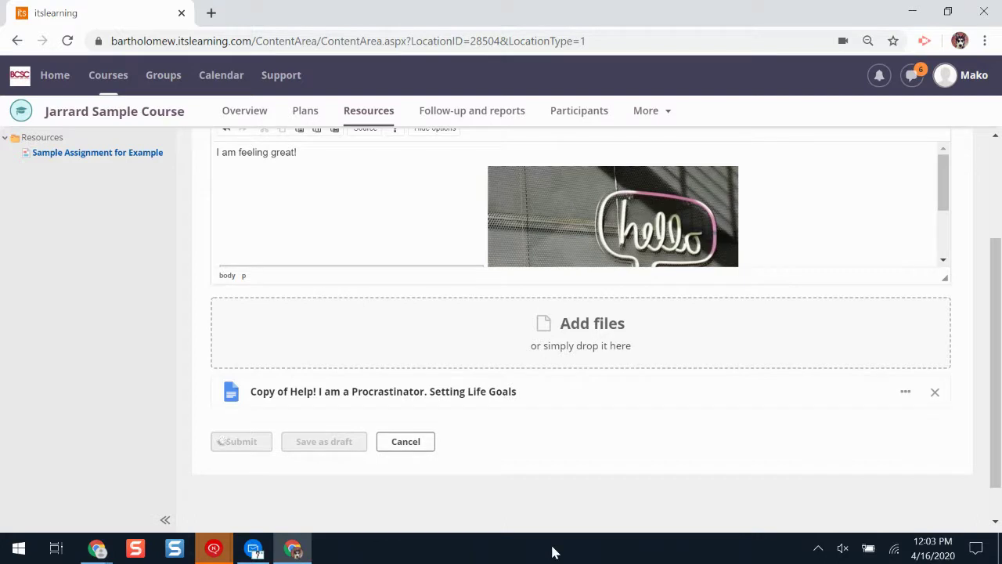
{"action": "left_click_drag", "start_coordinate": [947, 175], "coordinate": [947, 226]}
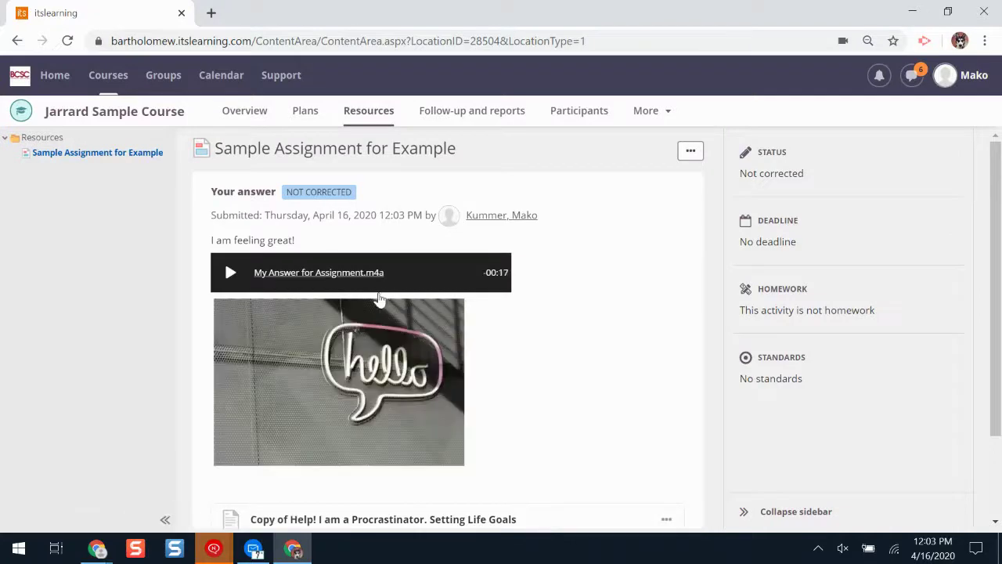
{"action": "left_click_drag", "start_coordinate": [997, 166], "coordinate": [999, 249]}
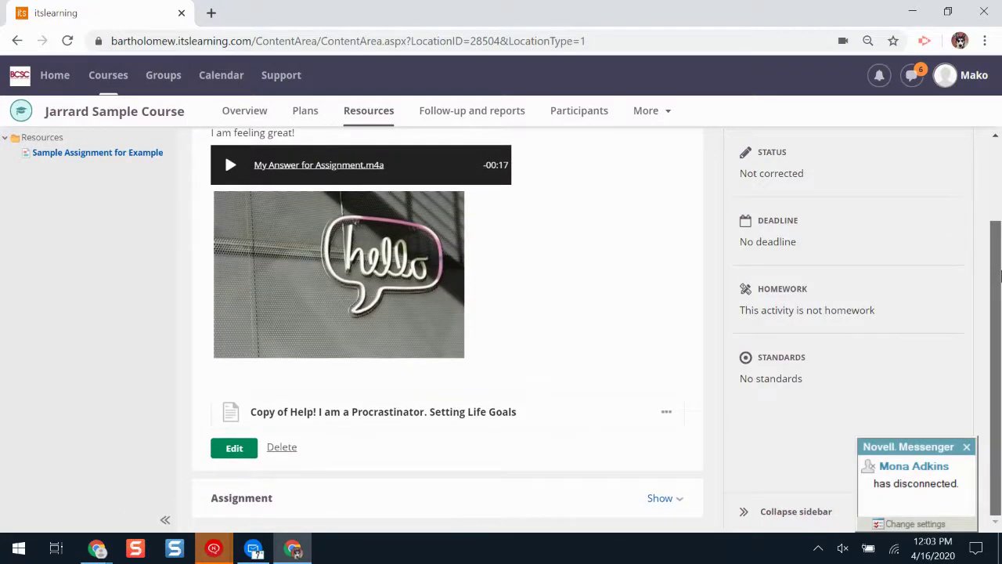